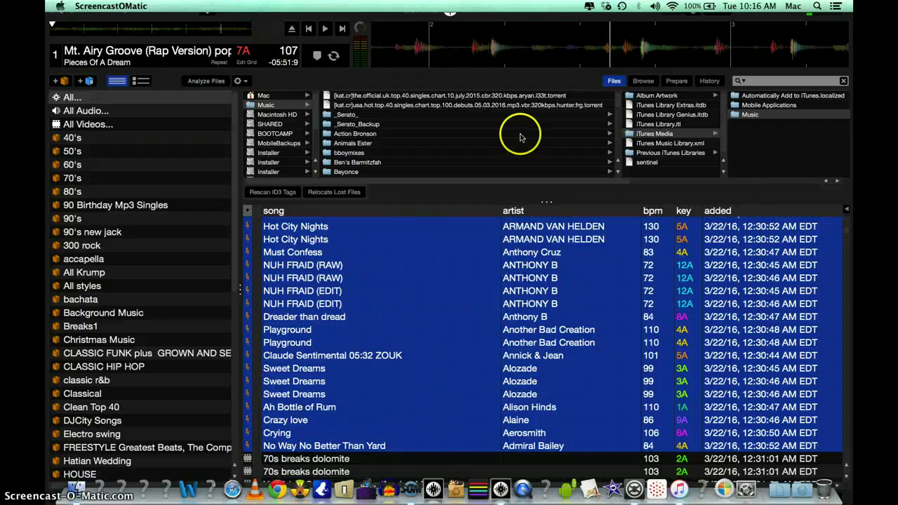
Rescan the ID3 tags of the selected tracks in Serato DJ and check the invalid files flagged at the top.
{"action": "left_click", "coordinate": [459, 182]}
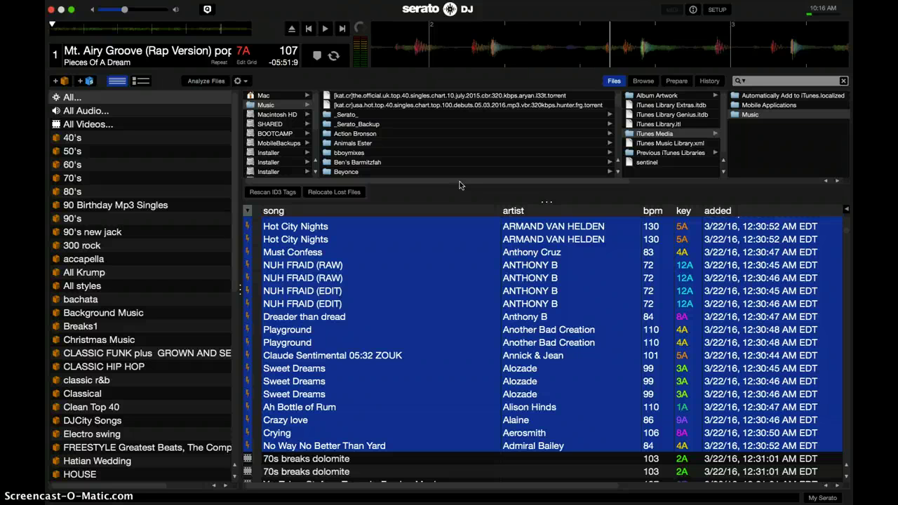
{"action": "left_click", "coordinate": [250, 192]}
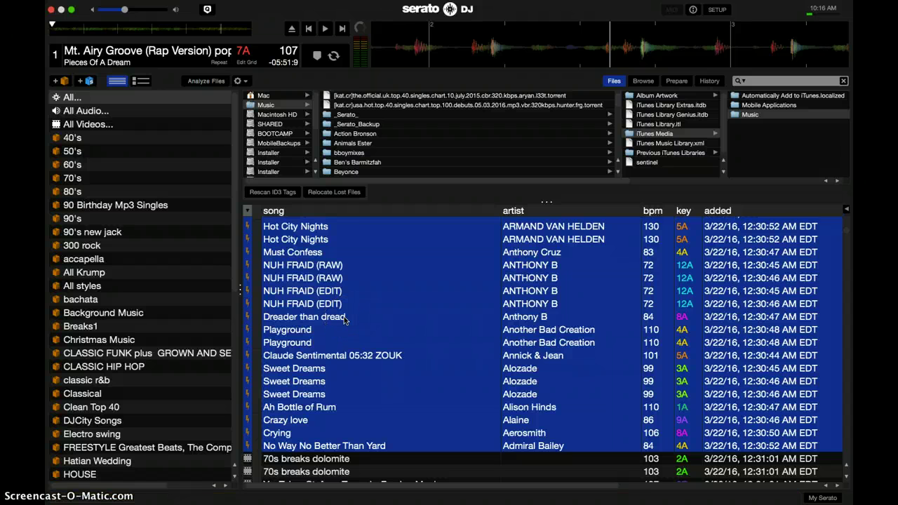
{"action": "scroll", "coordinate": [344, 319], "scroll_direction": "up", "scroll_amount": 4}
{"action": "scroll", "coordinate": [343, 320], "scroll_direction": "down", "scroll_amount": 5}
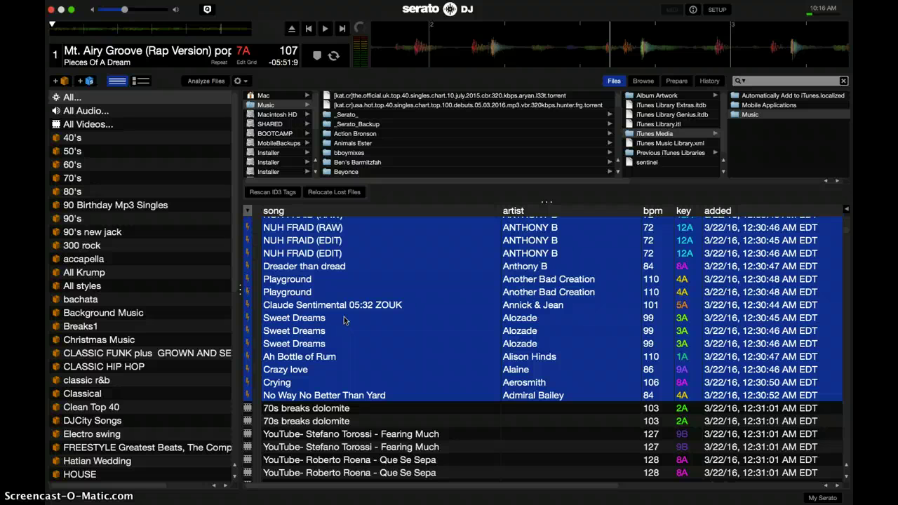
Switch to the Finder window and show the Music folder contents.
{"action": "key", "text": "super+Tab"}
{"action": "key", "text": "super+Tab"}
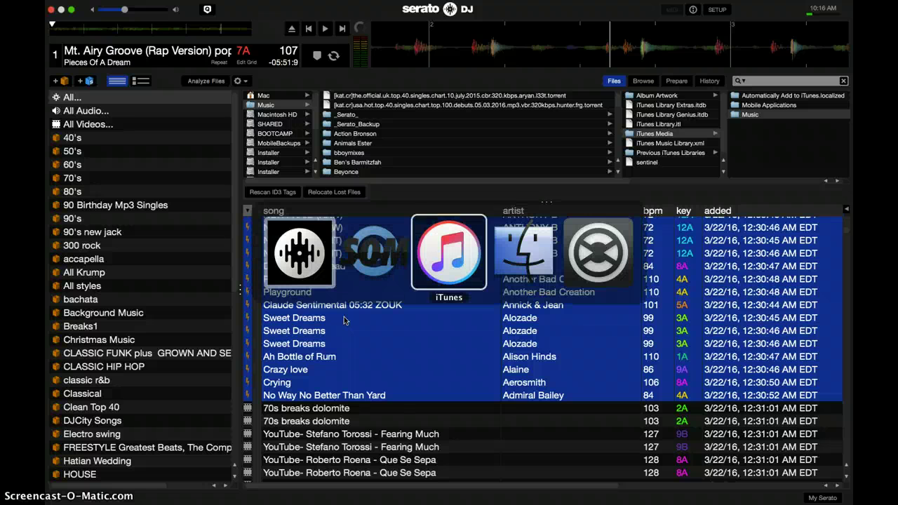
{"action": "key", "text": "super+Tab"}
{"action": "key", "text": "super+Tab"}
{"action": "key", "text": "super+shift+Tab"}
{"action": "key", "text": "super+shift+Tab"}
{"action": "key", "text": "super+Tab"}
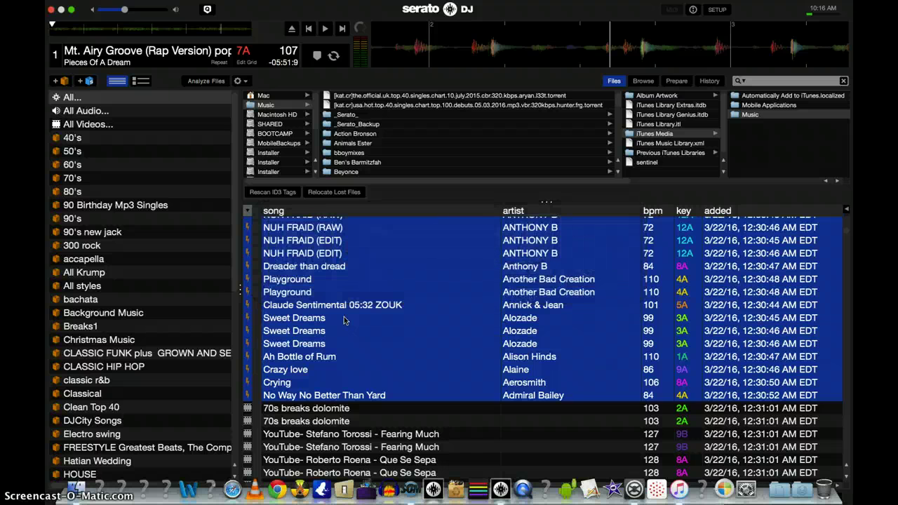
{"action": "left_click", "coordinate": [641, 195]}
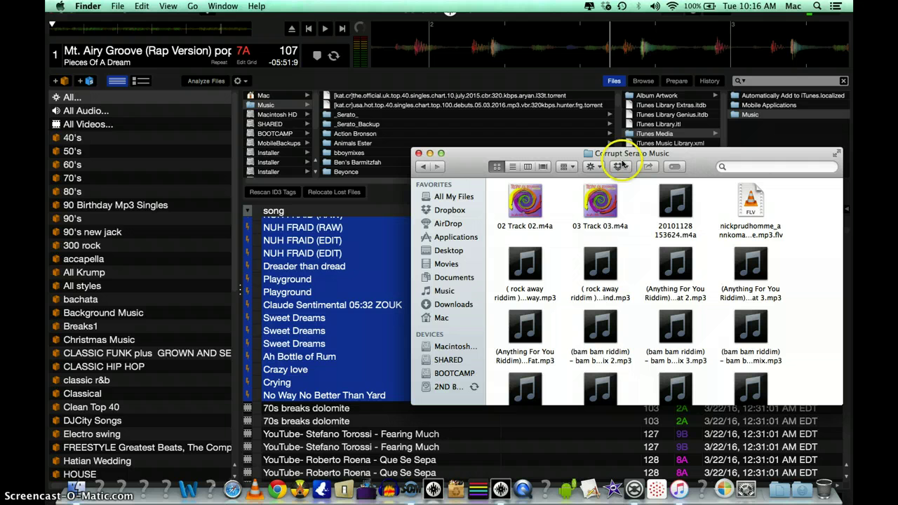
{"action": "left_click", "coordinate": [443, 291]}
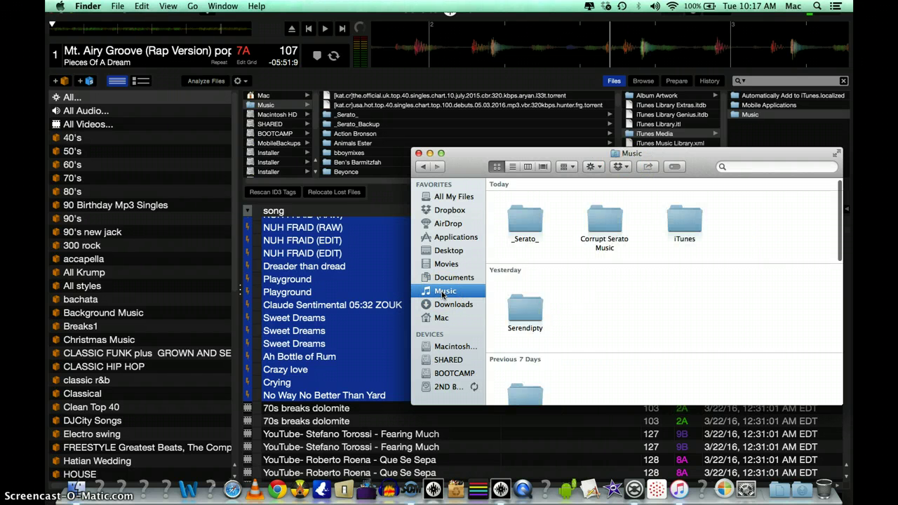
Find and open the Corrupt Serato Music folder.
{"action": "scroll", "coordinate": [576, 291], "scroll_direction": "down", "scroll_amount": 2}
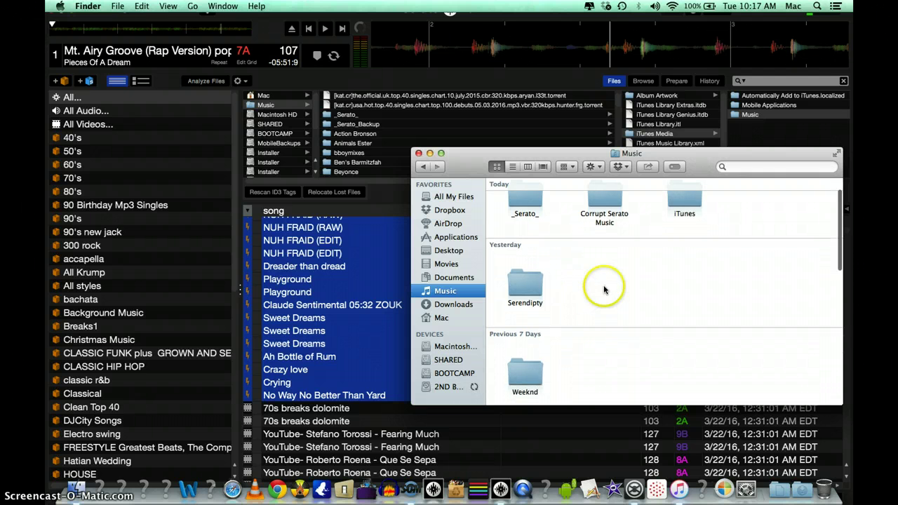
{"action": "scroll", "coordinate": [604, 290], "scroll_direction": "down", "scroll_amount": 2}
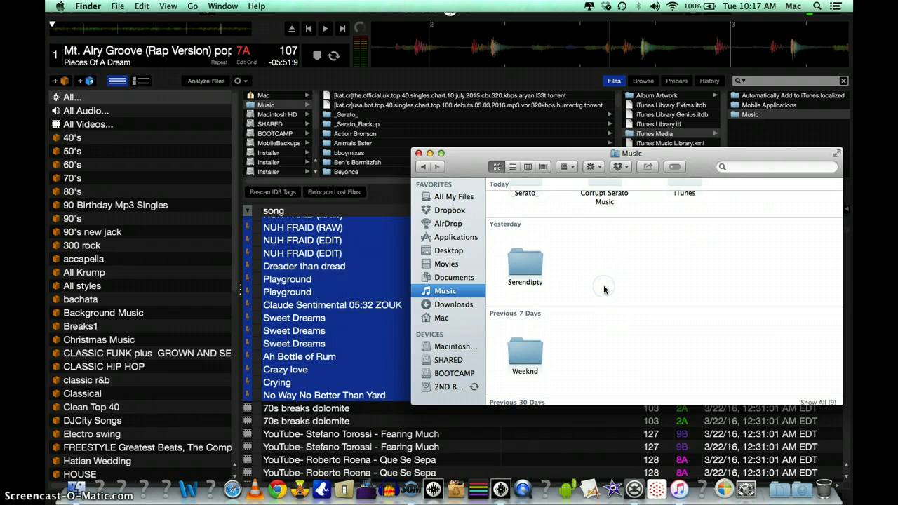
{"action": "scroll", "coordinate": [604, 290], "scroll_direction": "down", "scroll_amount": 5}
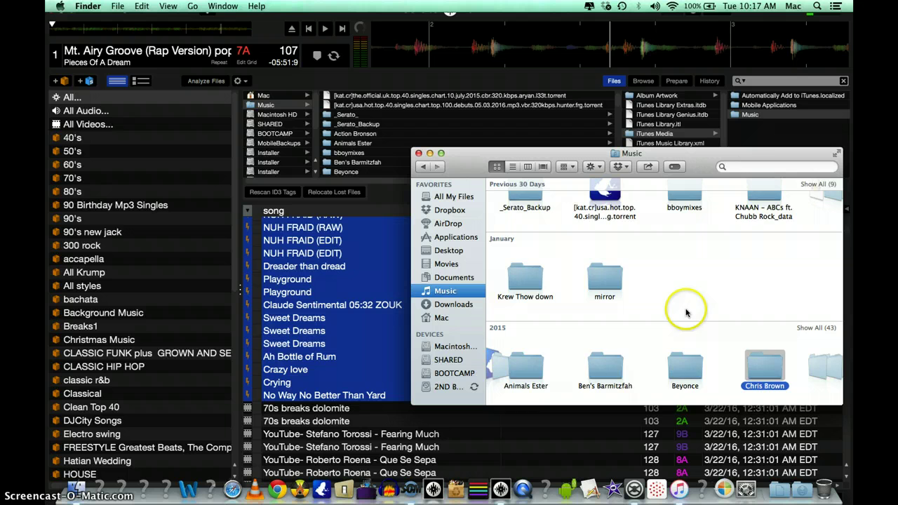
{"action": "scroll", "coordinate": [683, 295], "scroll_direction": "up", "scroll_amount": 4}
{"action": "scroll", "coordinate": [678, 266], "scroll_direction": "up", "scroll_amount": 3}
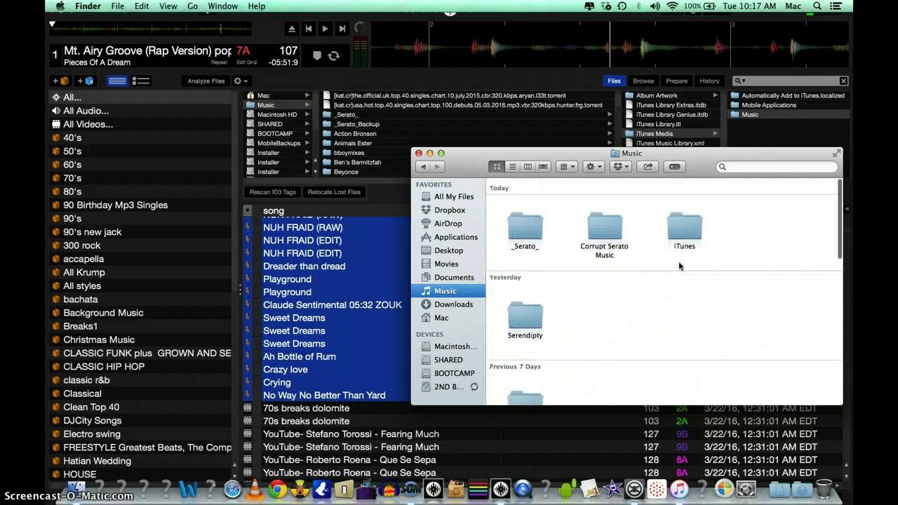
{"action": "left_click", "coordinate": [613, 253]}
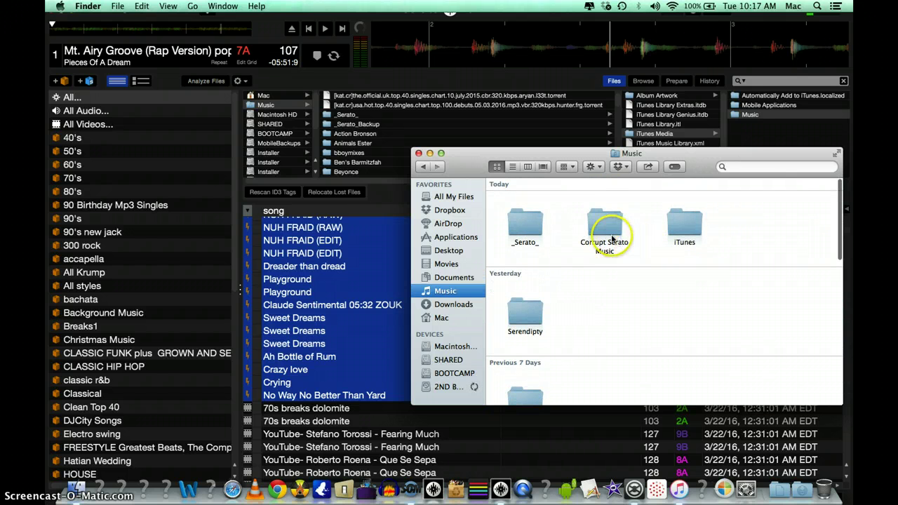
{"action": "double_click", "coordinate": [592, 219]}
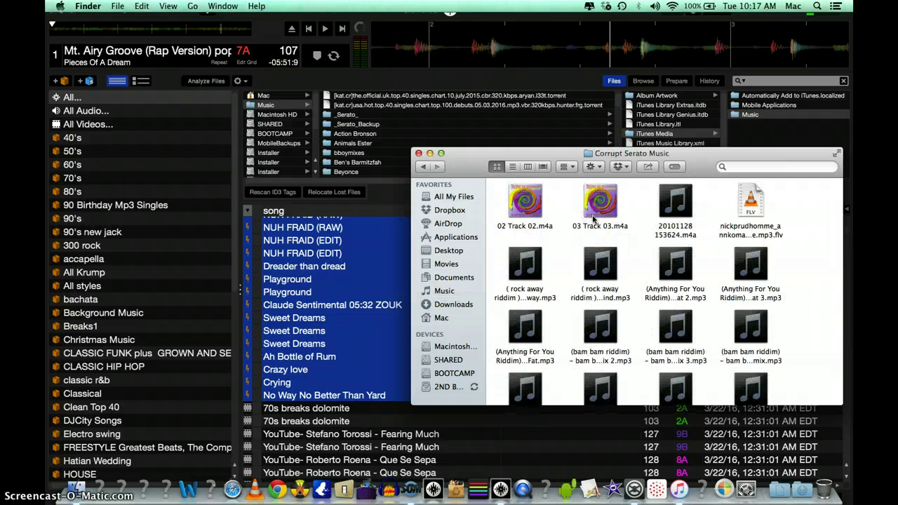
Drag the selected Serato tracks into the Corrupt Serato Music folder.
{"action": "left_click", "coordinate": [326, 340]}
{"action": "left_click_drag", "start_coordinate": [327, 342], "coordinate": [601, 287]}
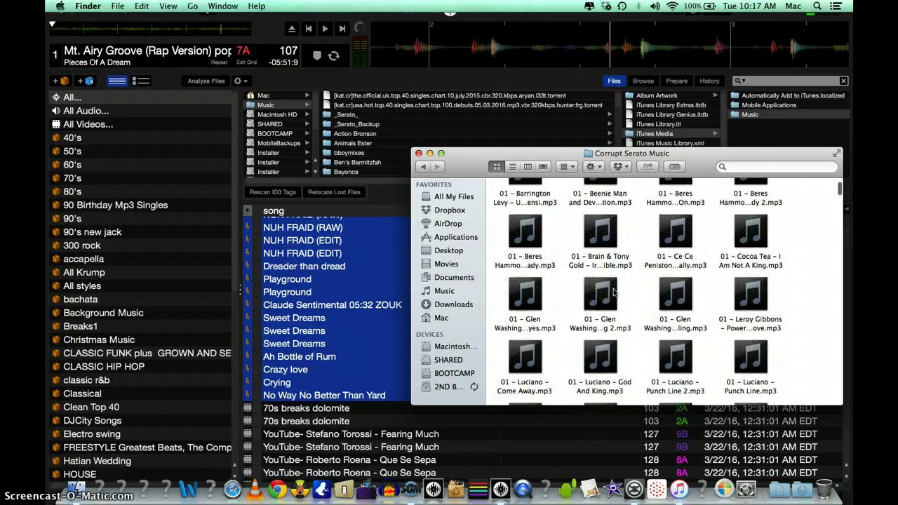
{"action": "left_click", "coordinate": [603, 277]}
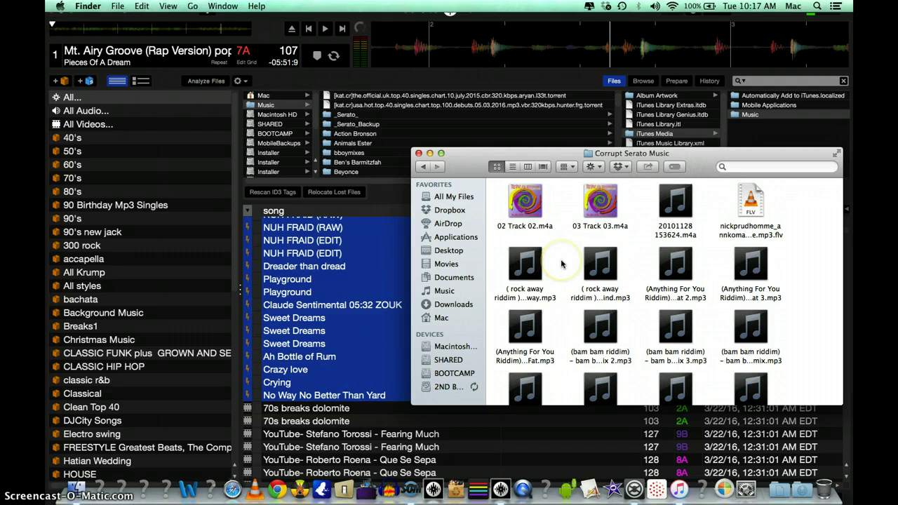
{"action": "right_click", "coordinate": [561, 263]}
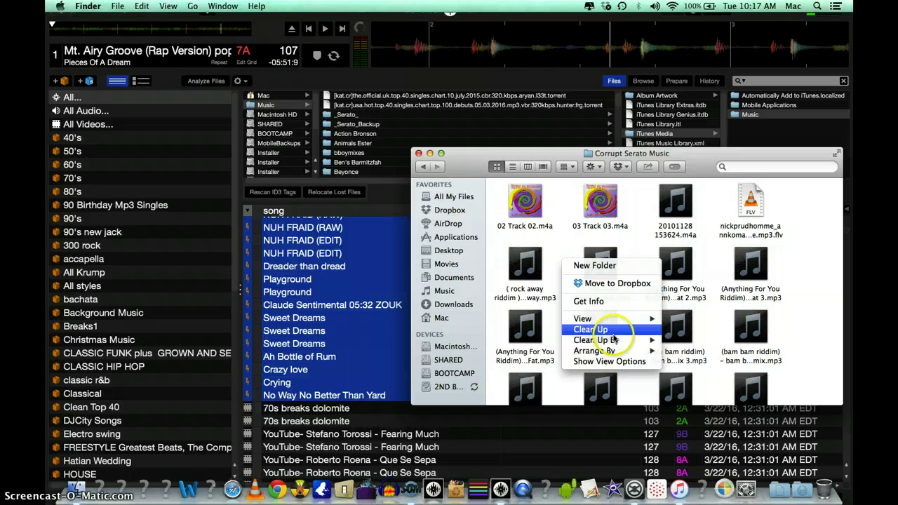
{"action": "mouse_move", "coordinate": [617, 341]}
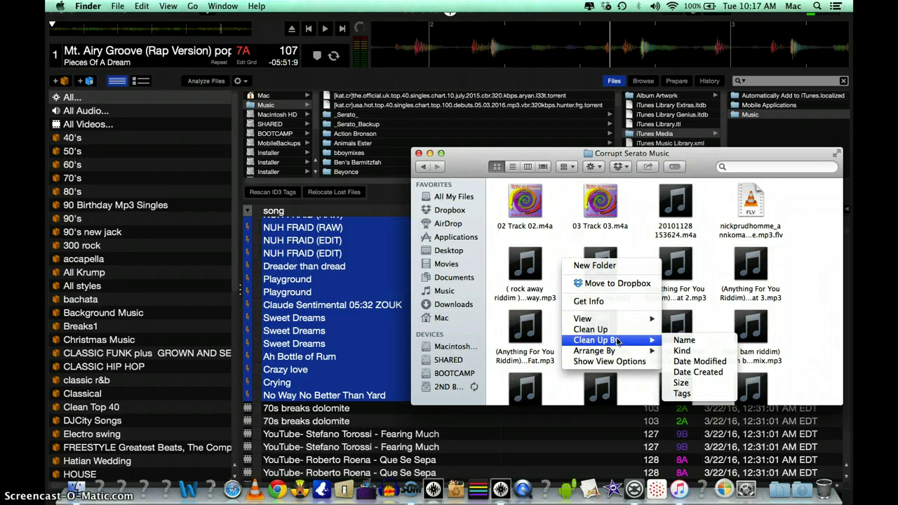
{"action": "left_click", "coordinate": [624, 352]}
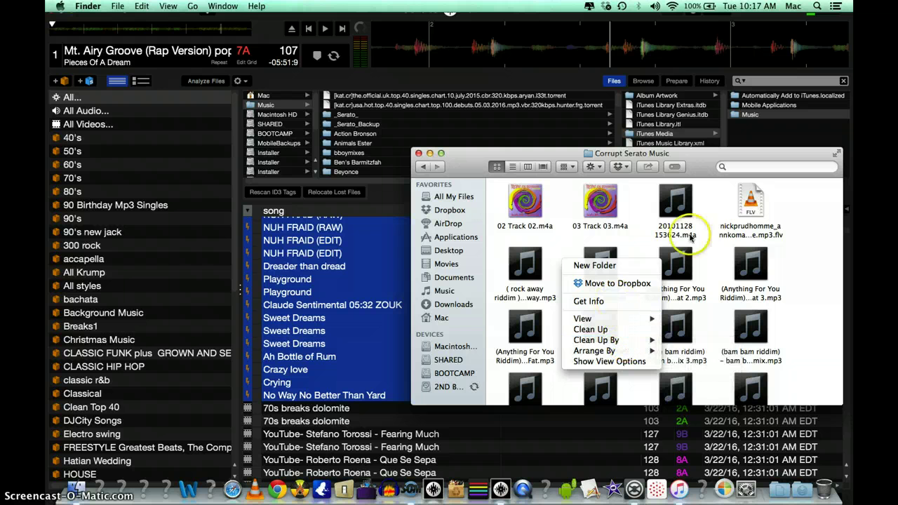
{"action": "left_click", "coordinate": [811, 247]}
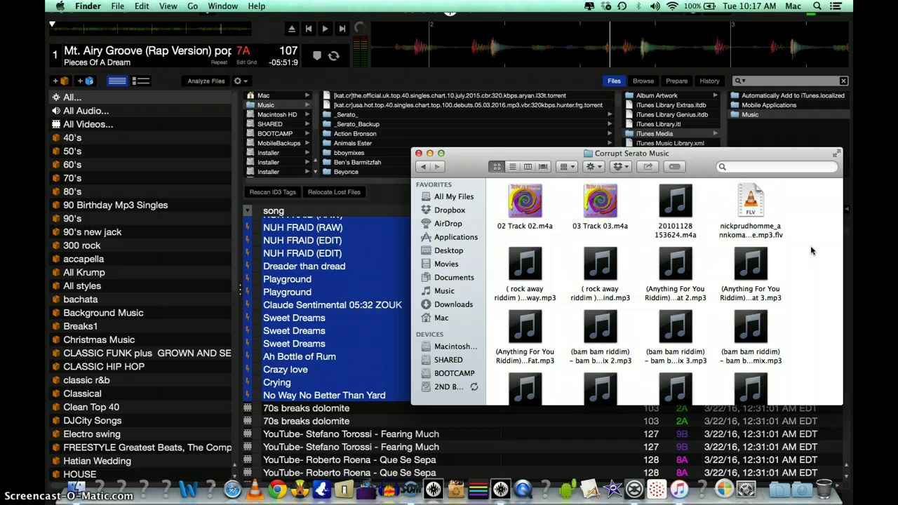
{"action": "left_click_drag", "start_coordinate": [812, 250], "coordinate": [811, 271]}
Switch to iTunes and view the File menu without choosing a command.
{"action": "key", "text": "super+Tab"}
{"action": "key", "text": "super+Tab"}
{"action": "key", "text": "super+Tab"}
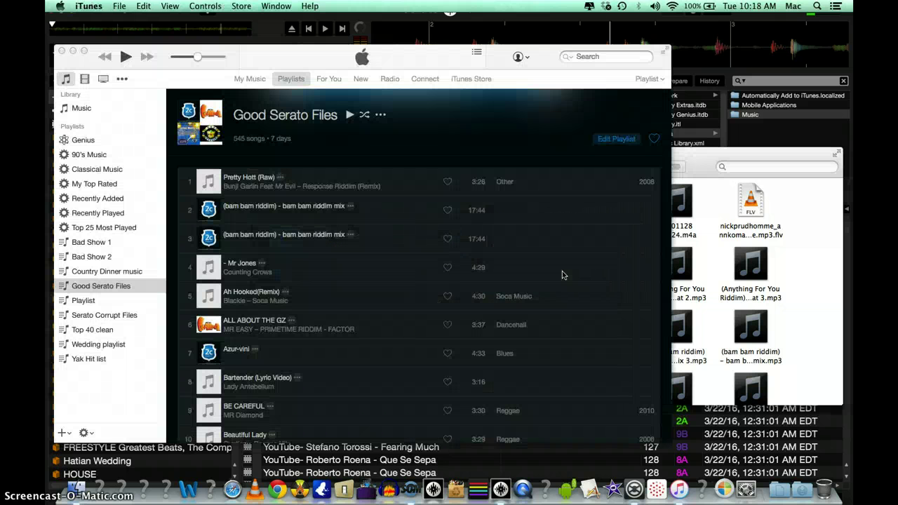
{"action": "left_click", "coordinate": [412, 343]}
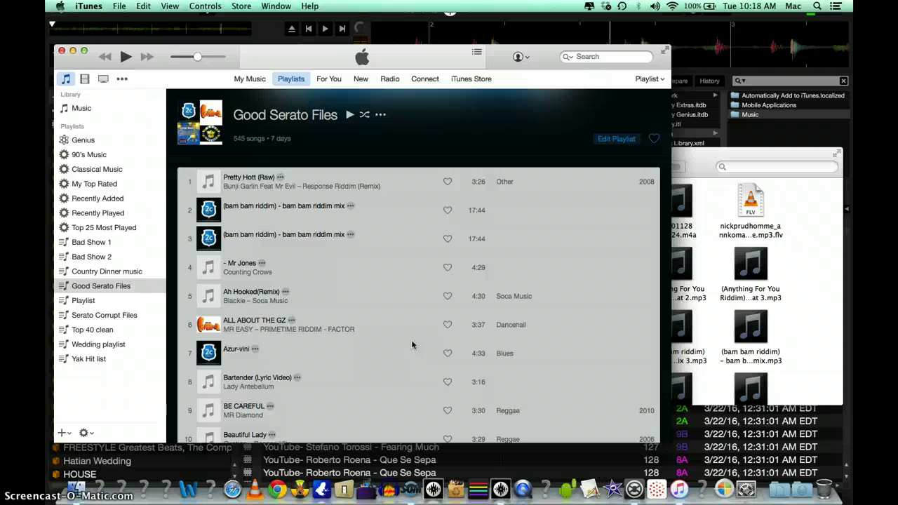
{"action": "left_click", "coordinate": [118, 6]}
{"action": "mouse_move", "coordinate": [130, 19]}
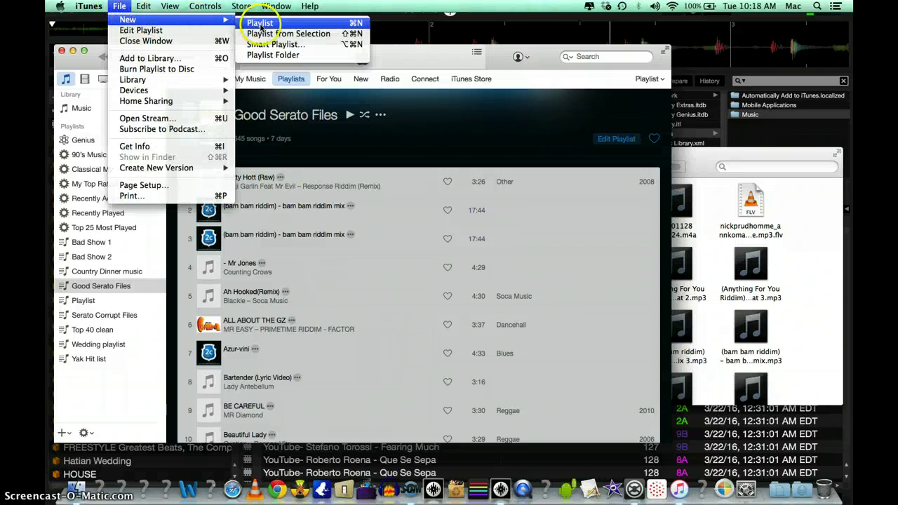
{"action": "left_click", "coordinate": [118, 406]}
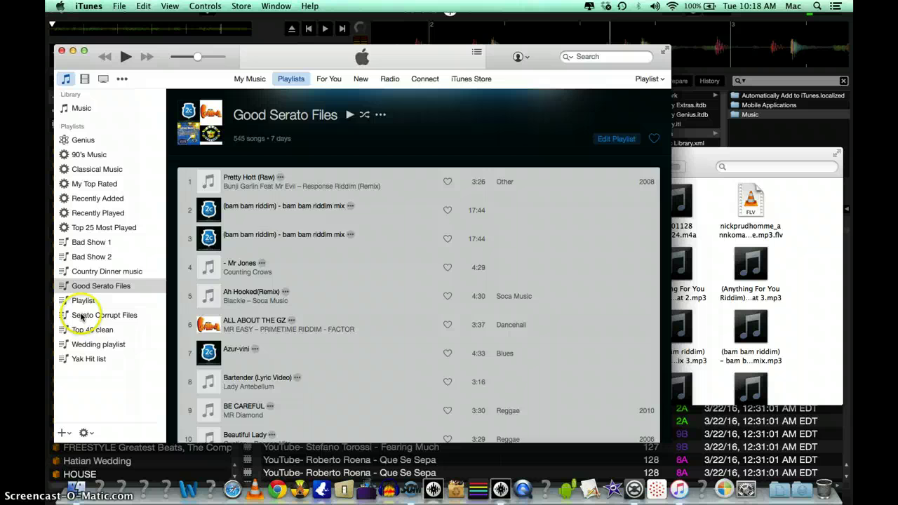
Open the Serato Corrupt Files playlist and select the Jahmali - Make Up Your Mind track.
{"action": "left_click", "coordinate": [105, 317]}
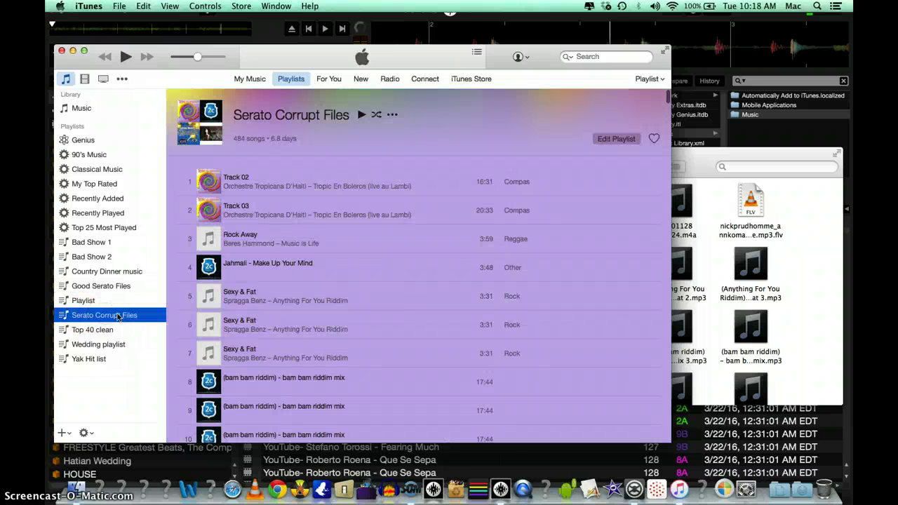
{"action": "left_click", "coordinate": [121, 316]}
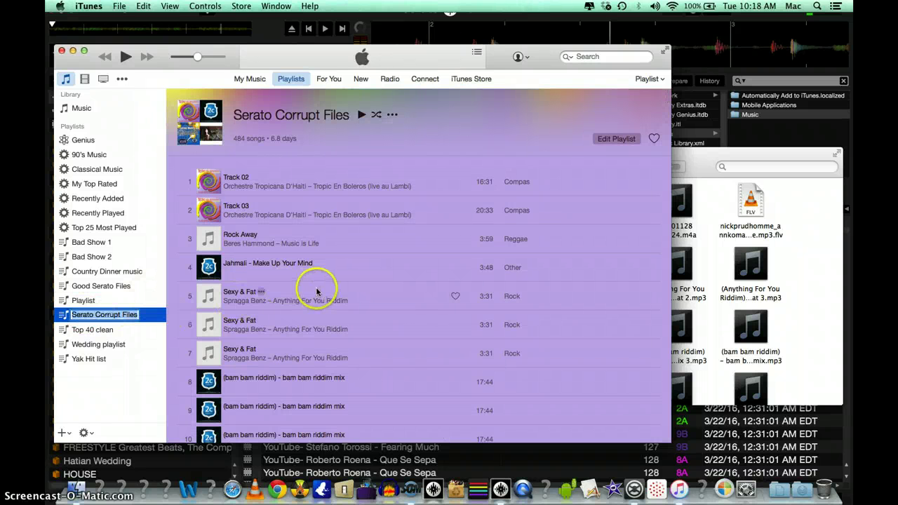
{"action": "left_click", "coordinate": [375, 261]}
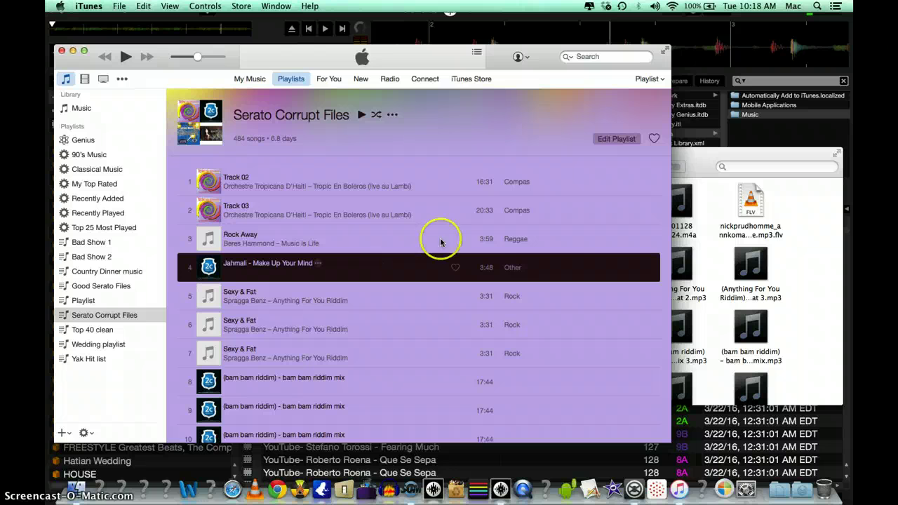
{"action": "left_click", "coordinate": [811, 315]}
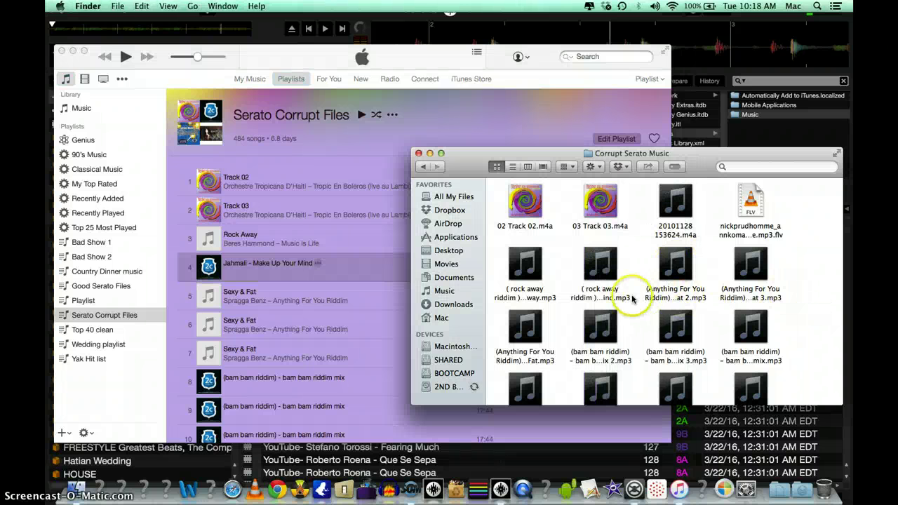
{"action": "left_click", "coordinate": [391, 305]}
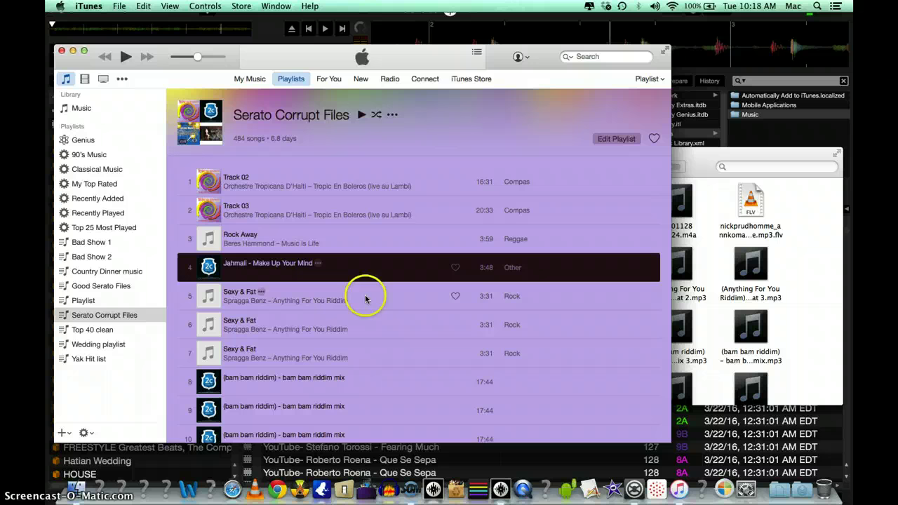
{"action": "scroll", "coordinate": [368, 270], "scroll_direction": "down", "scroll_amount": 10}
{"action": "scroll", "coordinate": [367, 274], "scroll_direction": "up", "scroll_amount": 10}
{"action": "left_click", "coordinate": [368, 274]}
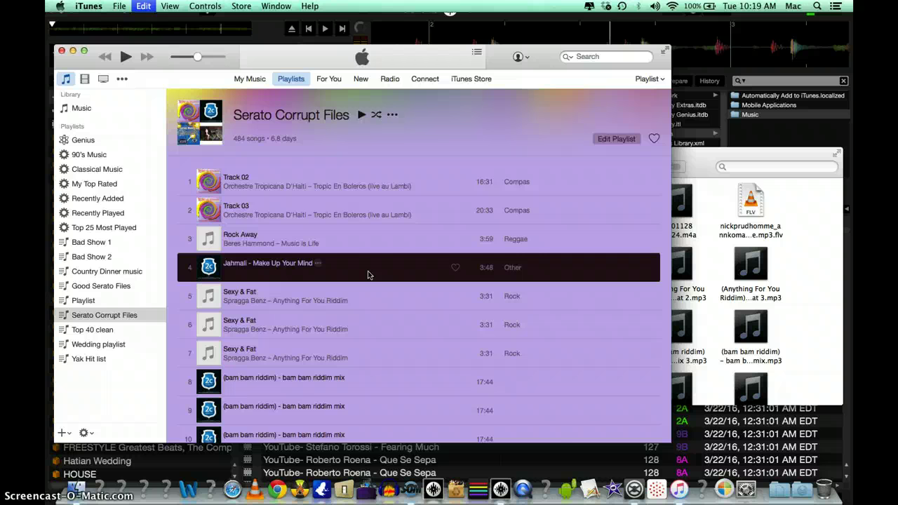
Select all 484 playlist tracks and create MP3 versions of them.
{"action": "key", "text": "super+a"}
{"action": "right_click", "coordinate": [367, 274]}
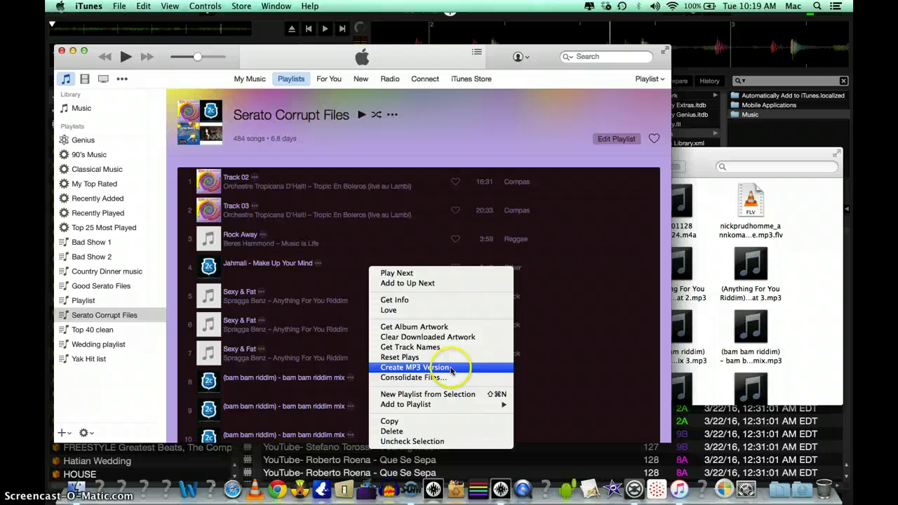
{"action": "left_click", "coordinate": [337, 243]}
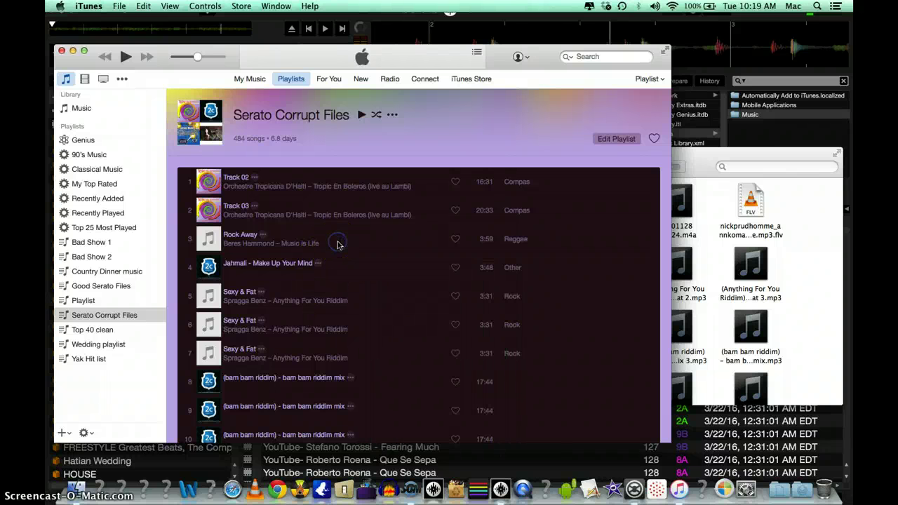
{"action": "left_click", "coordinate": [378, 314]}
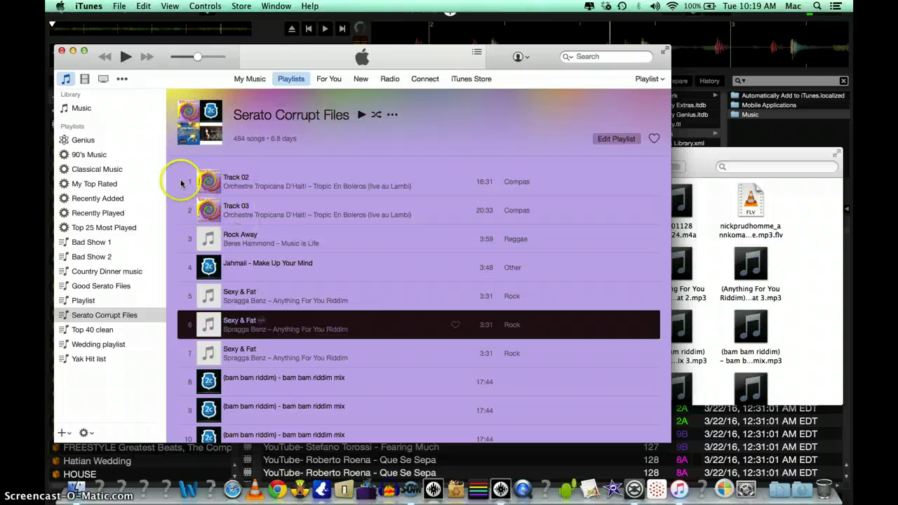
Show the Music library sorted by Date Modified and review the new MP3 copies.
{"action": "left_click", "coordinate": [82, 109]}
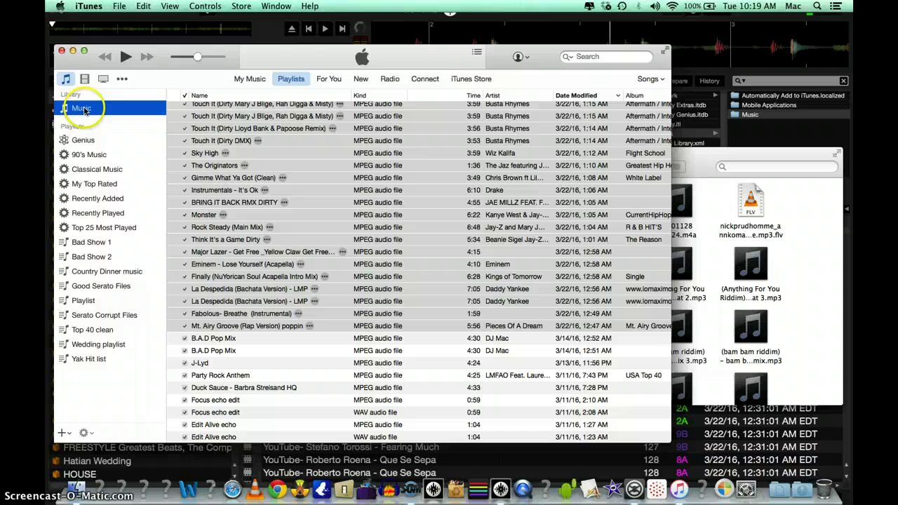
{"action": "scroll", "coordinate": [305, 201], "scroll_direction": "up", "scroll_amount": 2}
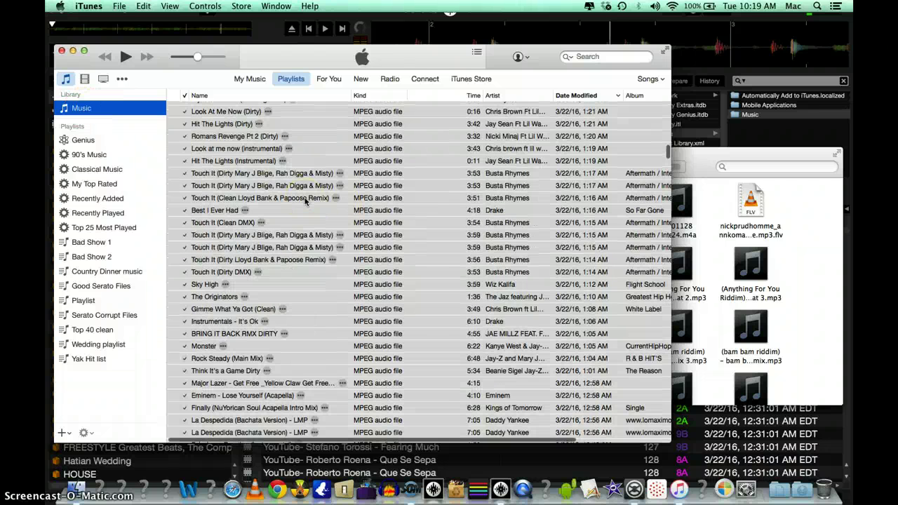
{"action": "scroll", "coordinate": [305, 201], "scroll_direction": "down", "scroll_amount": 3}
{"action": "scroll", "coordinate": [305, 201], "scroll_direction": "up", "scroll_amount": 1}
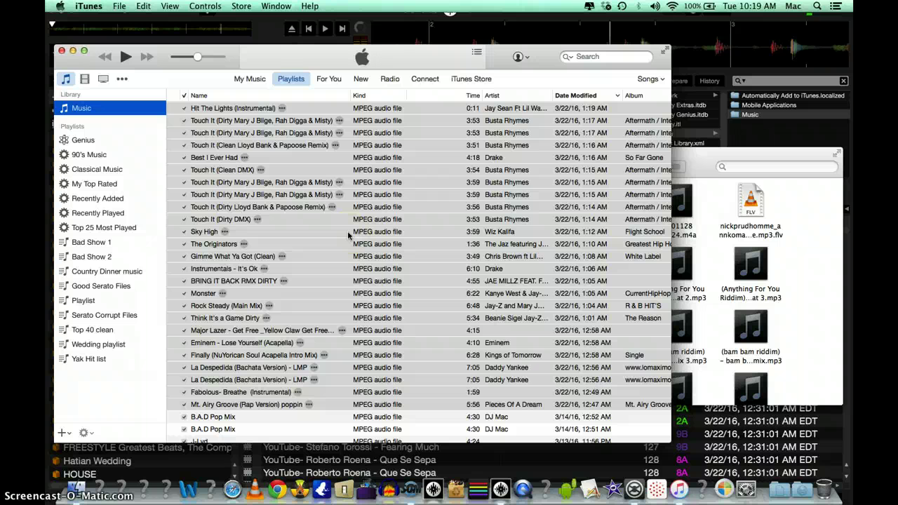
{"action": "scroll", "coordinate": [310, 266], "scroll_direction": "up", "scroll_amount": 5}
{"action": "scroll", "coordinate": [312, 272], "scroll_direction": "down", "scroll_amount": 8}
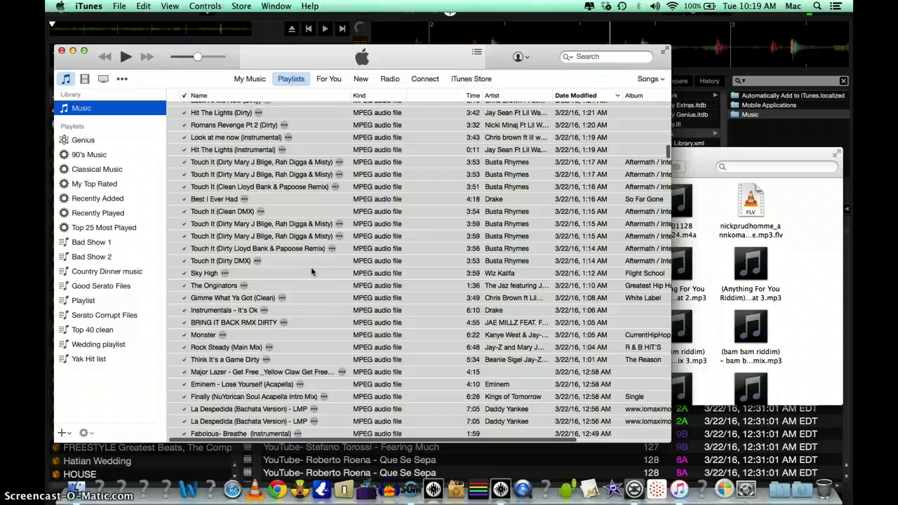
{"action": "scroll", "coordinate": [312, 272], "scroll_direction": "up", "scroll_amount": 15}
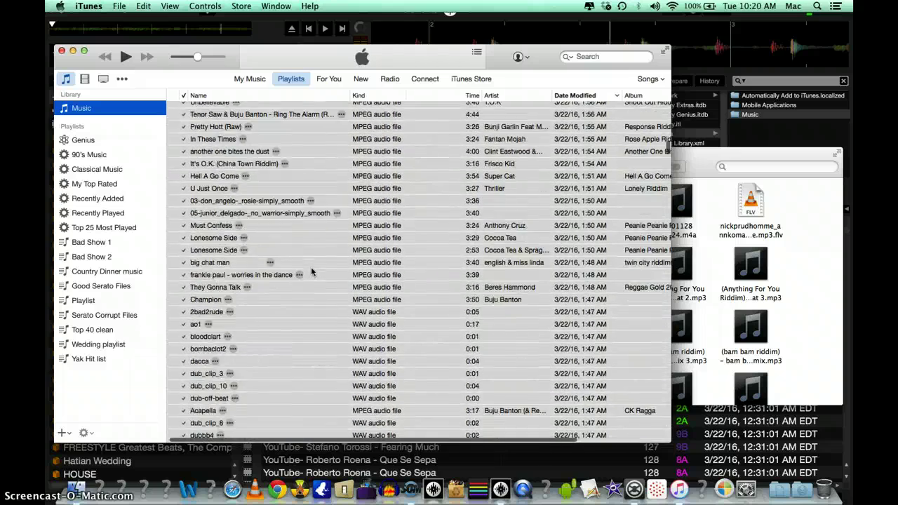
{"action": "scroll", "coordinate": [312, 272], "scroll_direction": "up", "scroll_amount": 20}
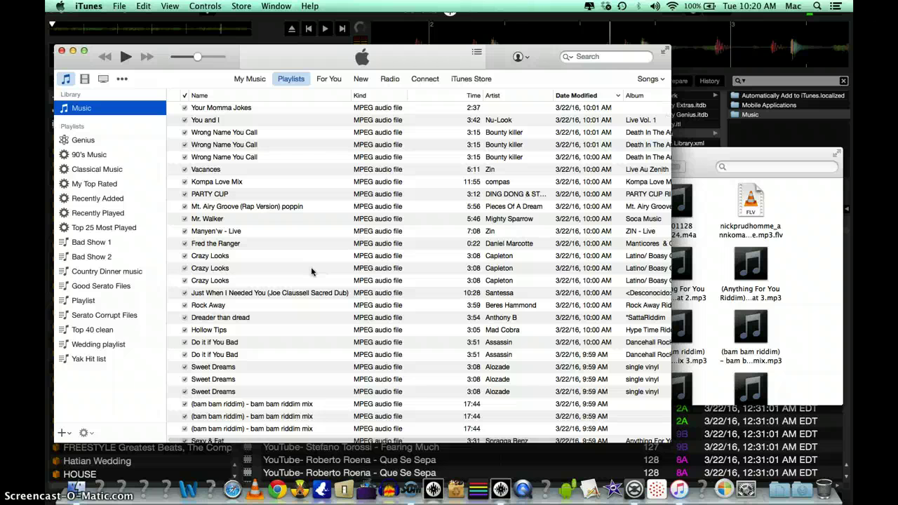
{"action": "scroll", "coordinate": [312, 272], "scroll_direction": "down", "scroll_amount": 2}
{"action": "scroll", "coordinate": [312, 272], "scroll_direction": "down", "scroll_amount": 10}
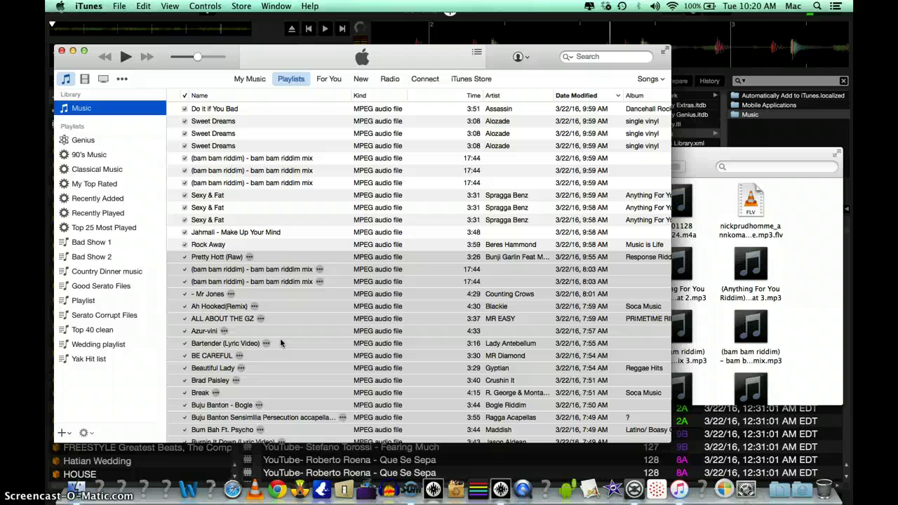
Switch from iTunes back to Serato DJ with Cmd+Tab.
{"action": "key", "text": "super+Tab"}
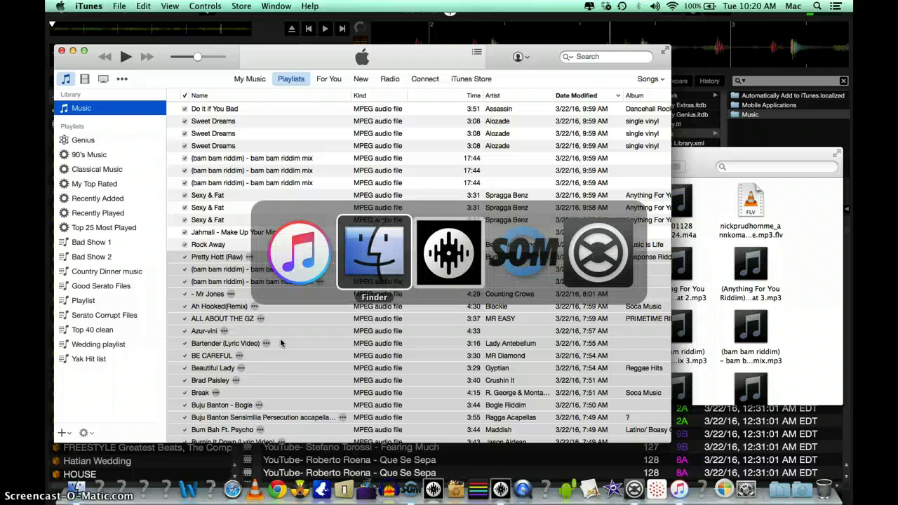
{"action": "key", "text": "super+Tab"}
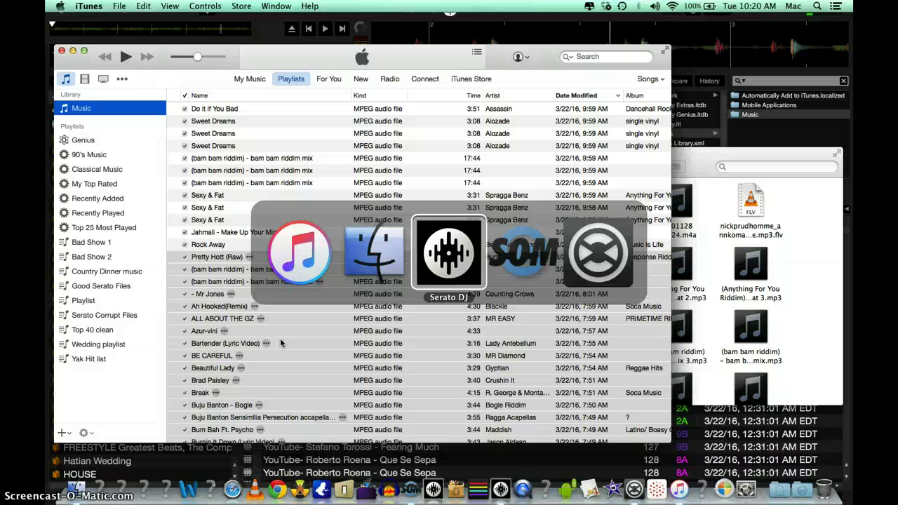